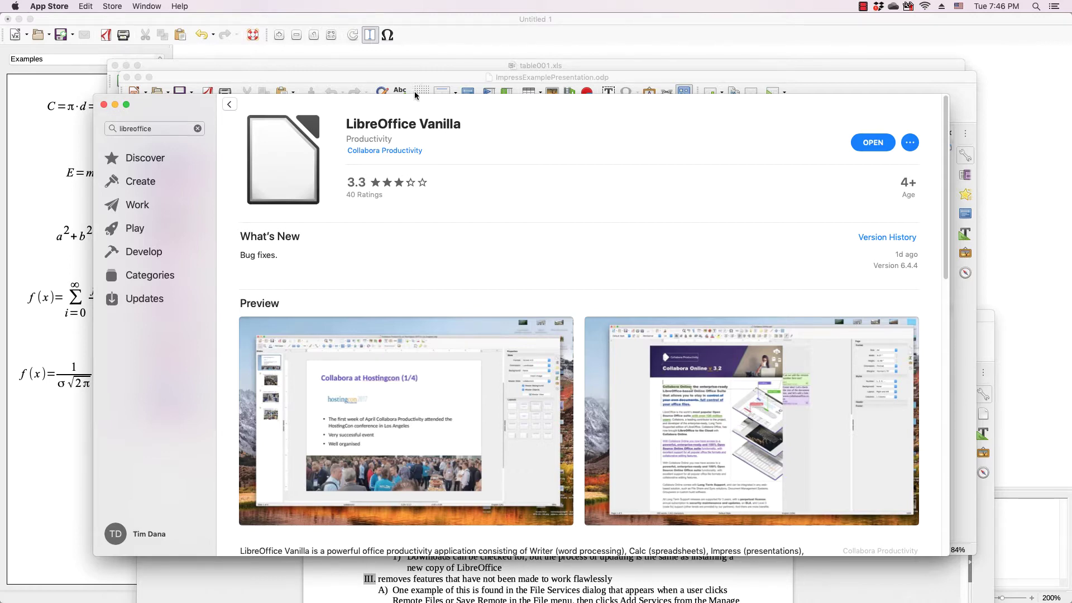
Switch between the census spreadsheet and the overview video Writer document.
click(416, 69)
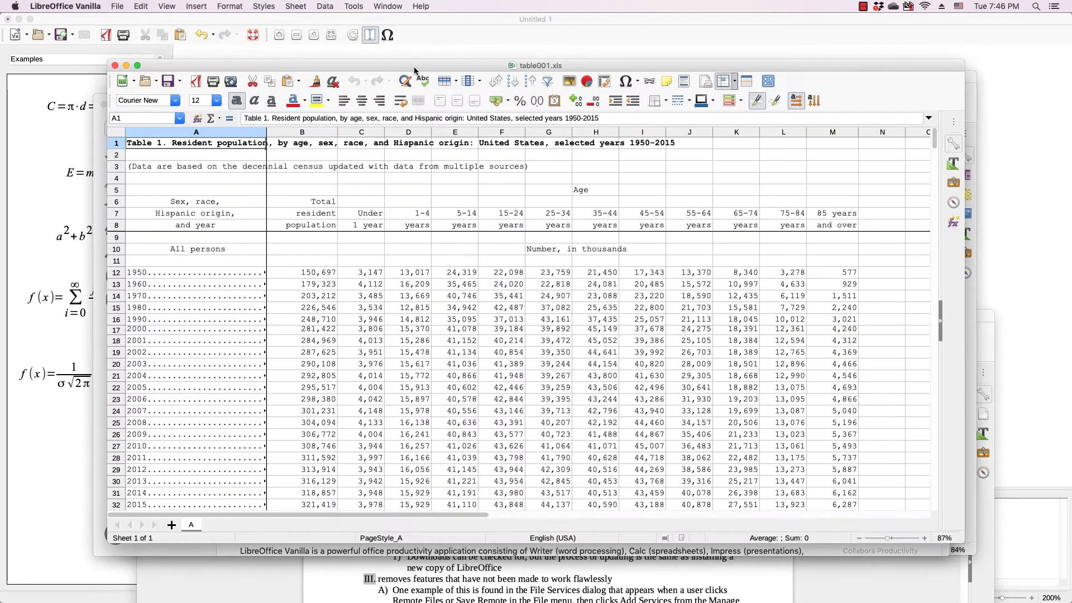
click(389, 7)
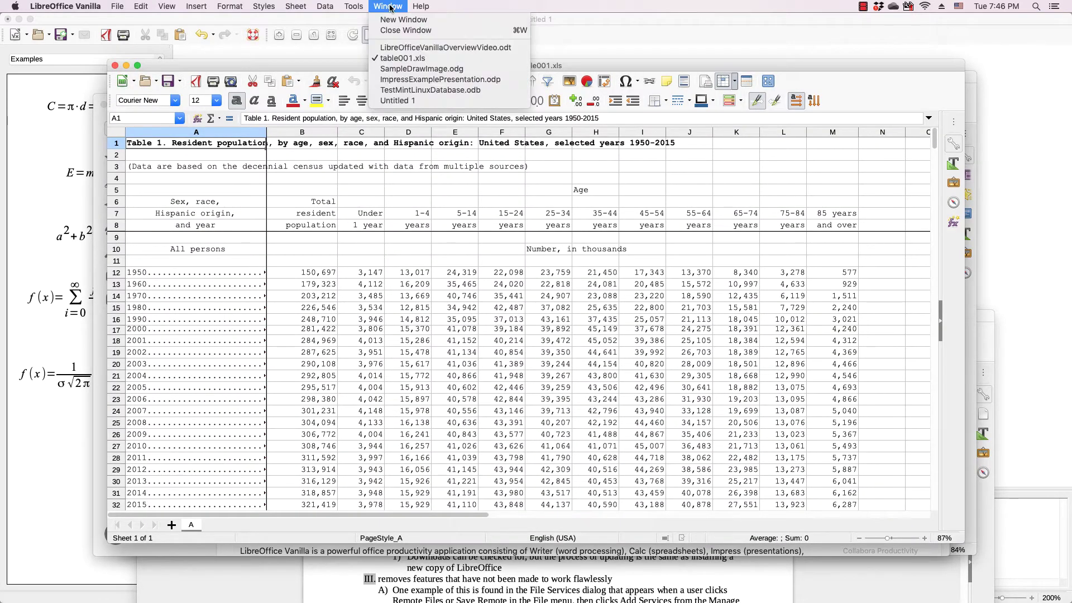
click(399, 49)
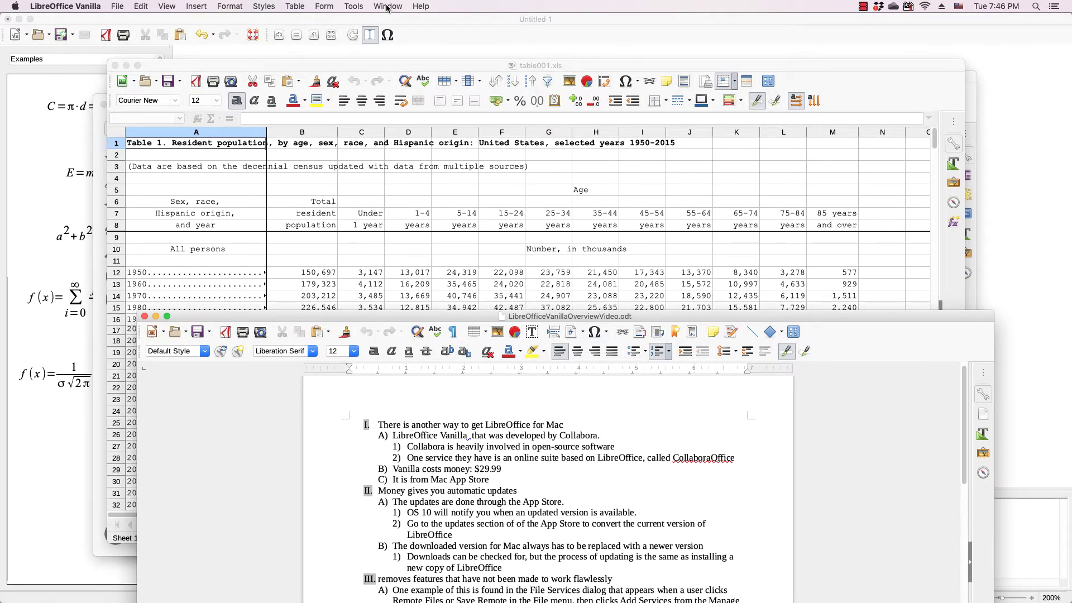
click(387, 7)
click(397, 61)
click(387, 7)
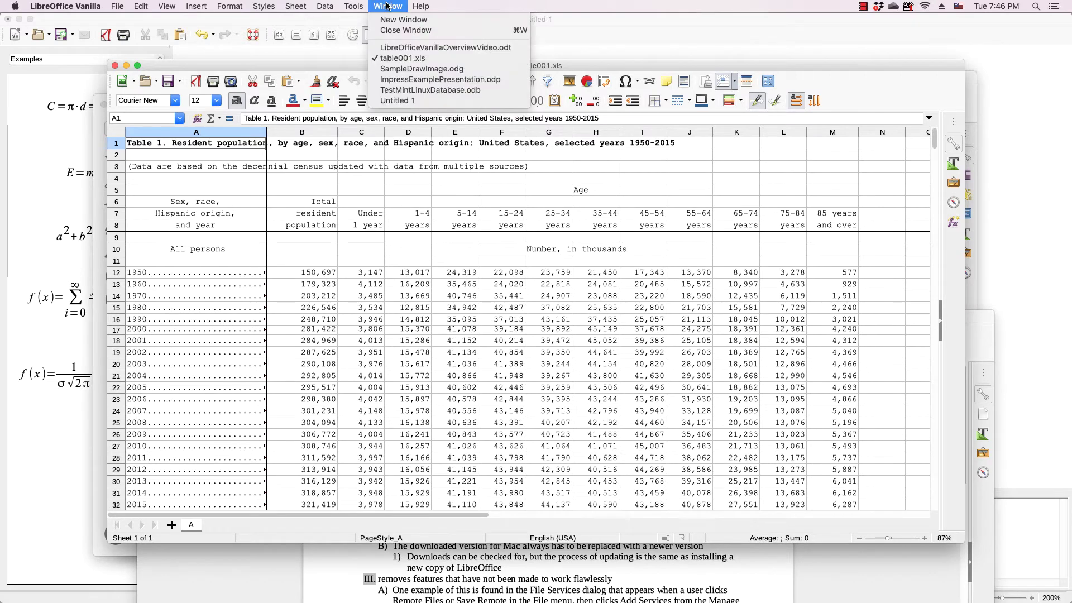
Show the Impress example presentation, SampleDrawImage drawing and Untitled 1 formula in turn.
click(404, 80)
click(377, 7)
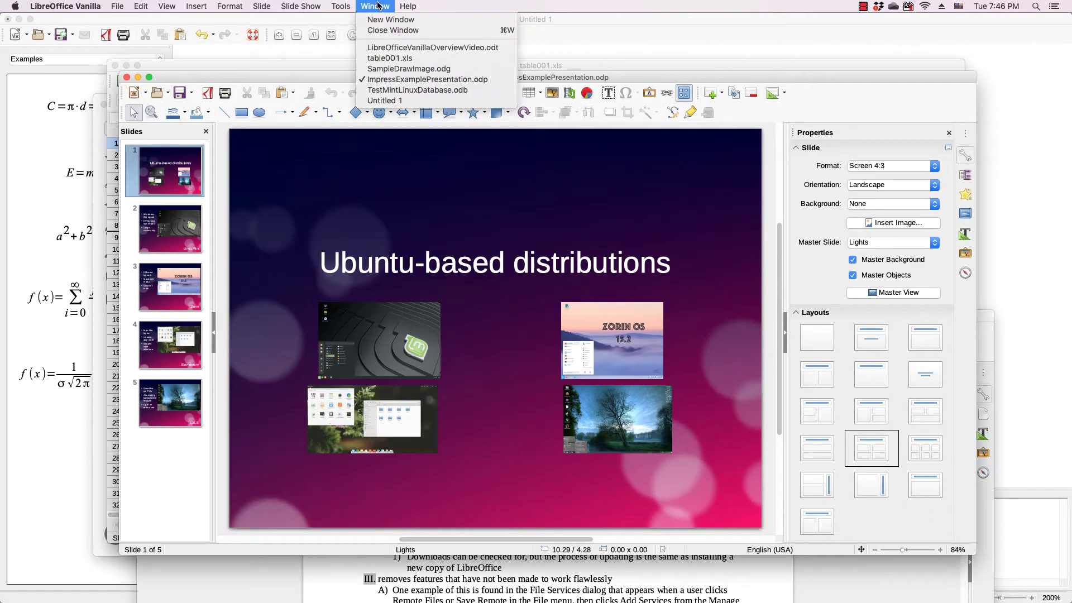
click(394, 69)
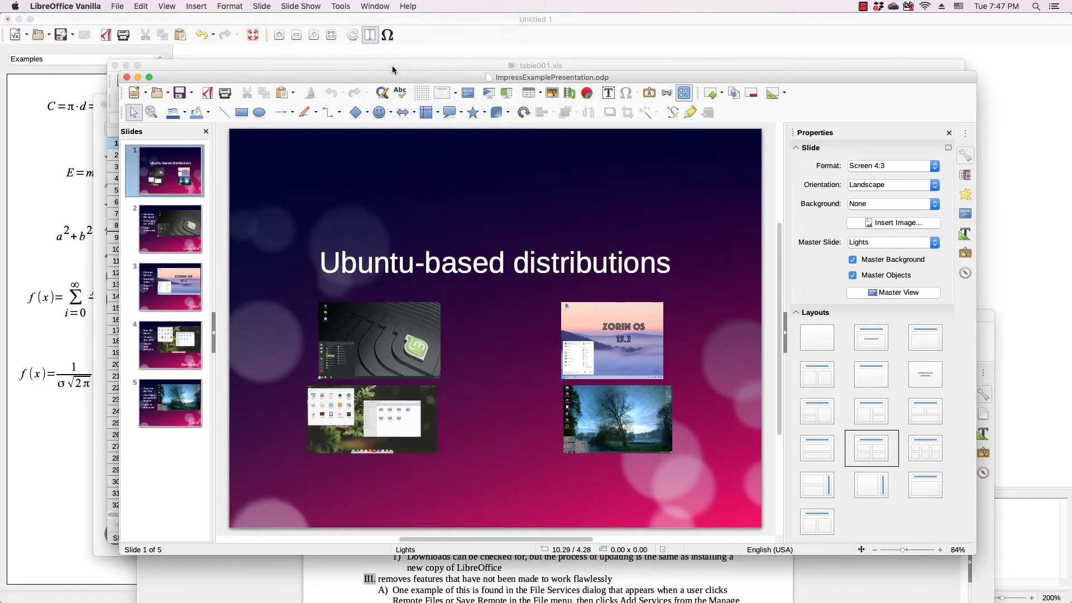
click(372, 9)
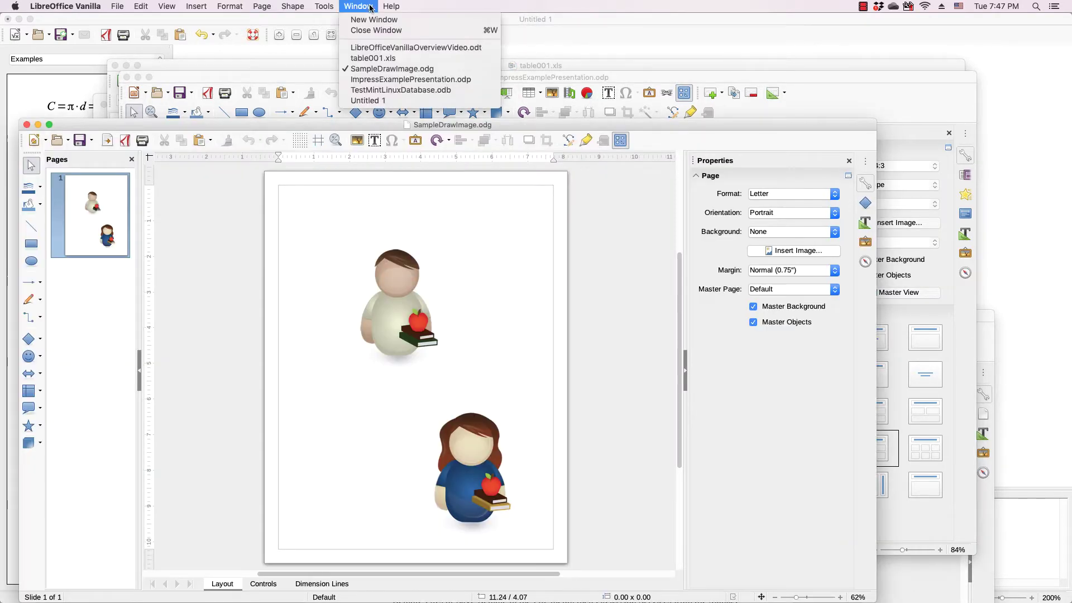
click(373, 100)
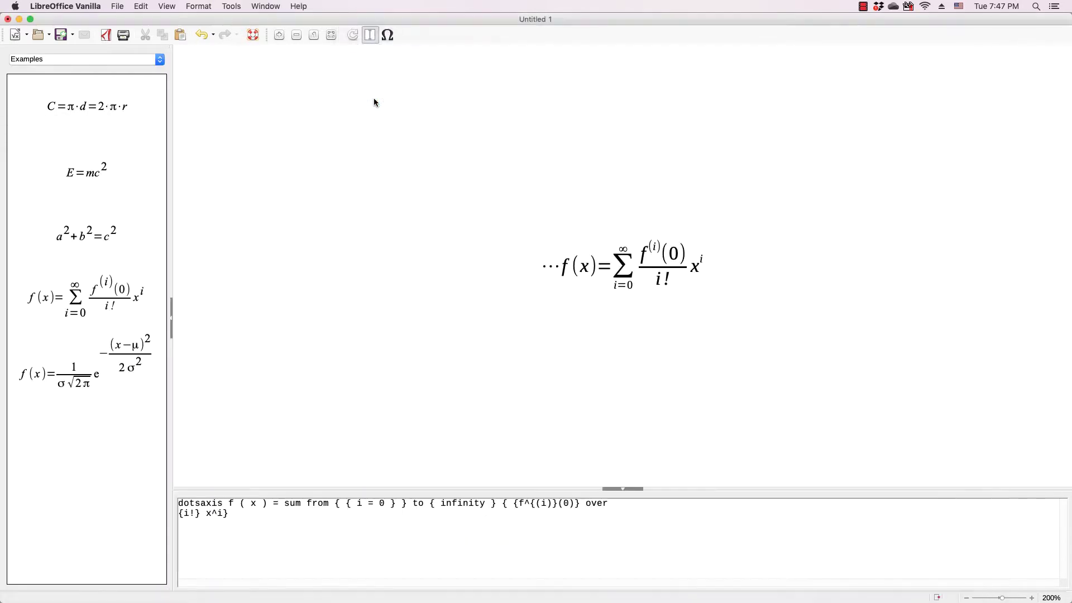
click(270, 9)
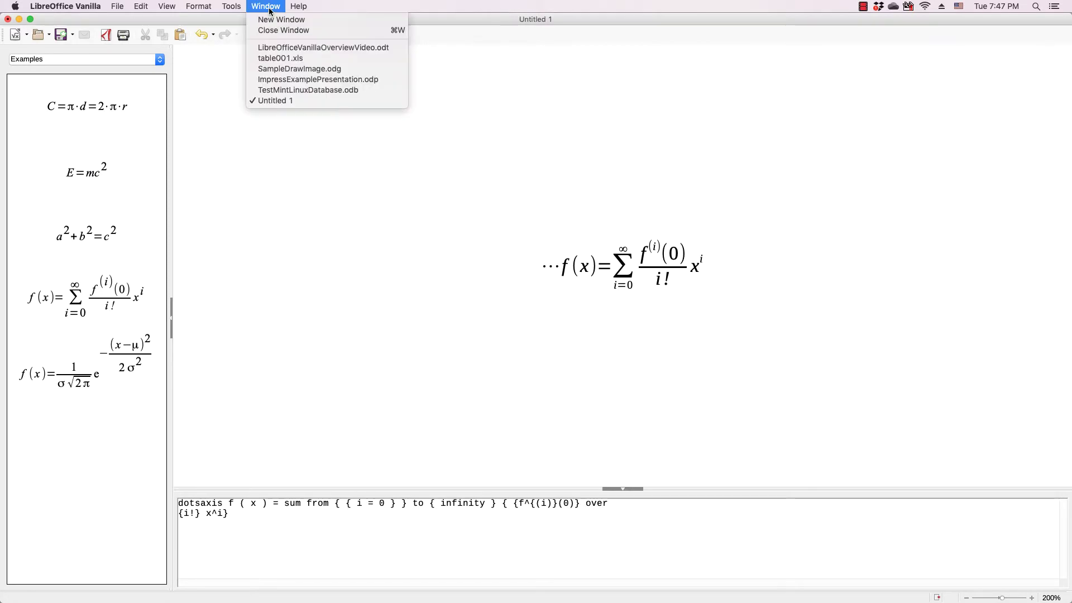
Bring the TestMintLinuxDatabase database to the front.
click(287, 89)
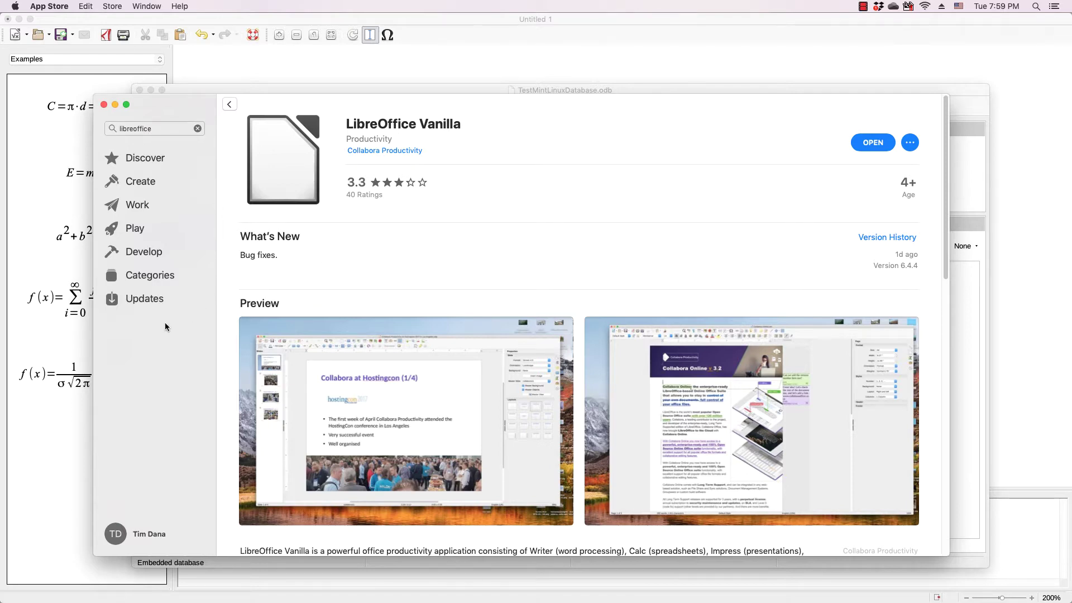
Show the App Store's list of available app updates.
click(142, 300)
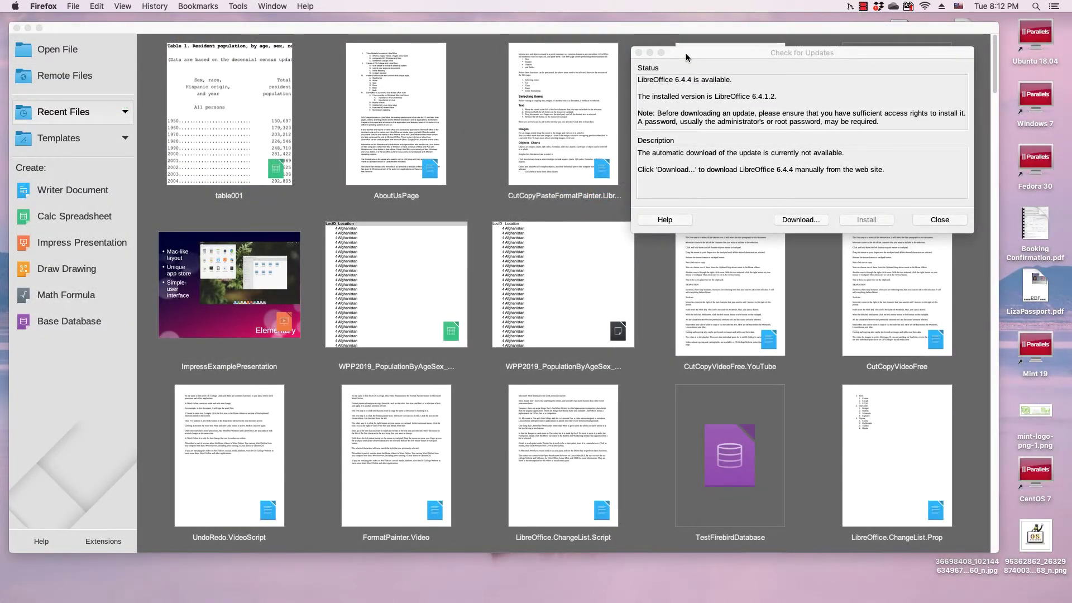
Bring forward the Check for Updates dialog offering 6.4.4 over installed 6.4.1.2.
click(685, 53)
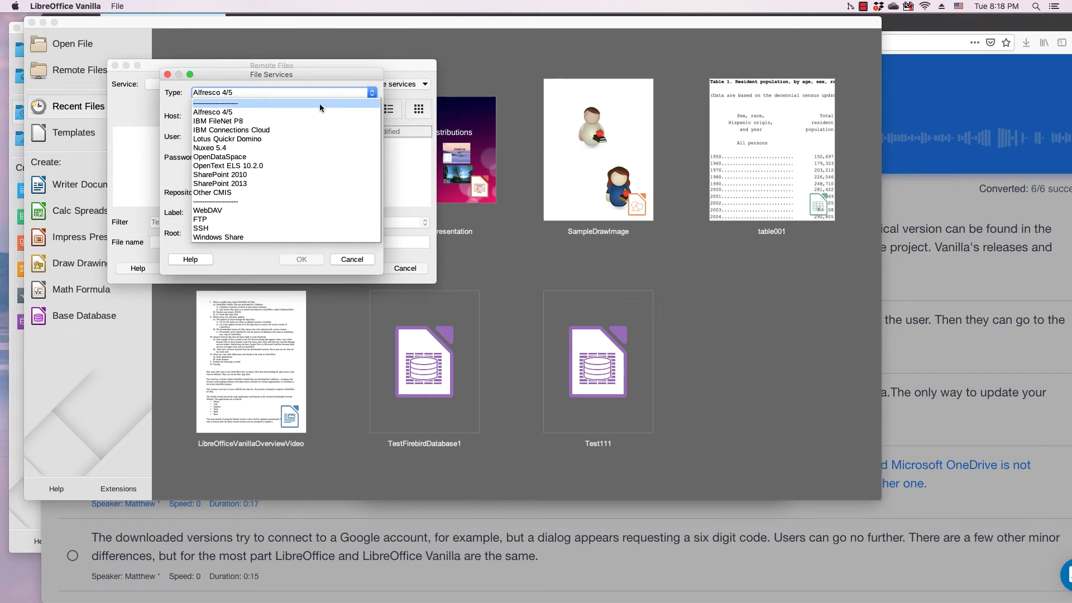
Switch to regular LibreOffice and list its remote file service types, including Google Drive.
key(super+Tab)
key(super+Tab)
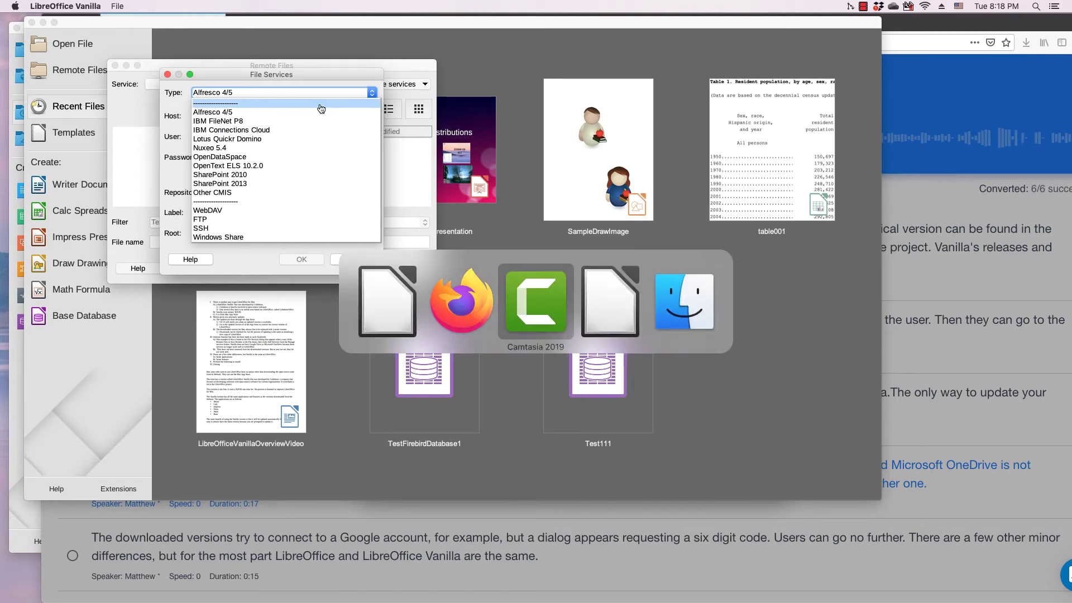
key(super+Tab)
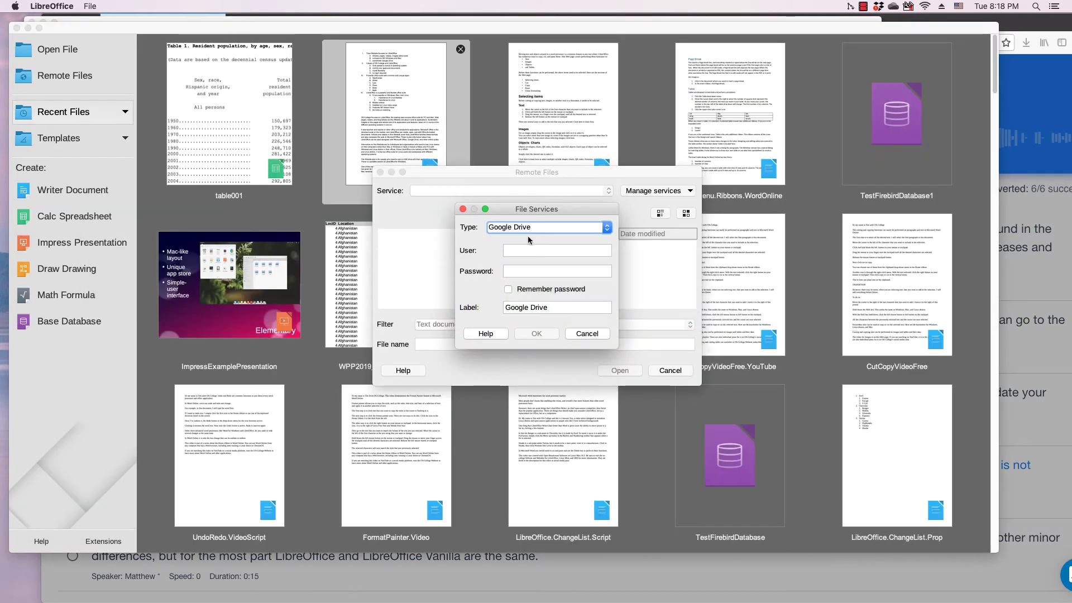
click(527, 228)
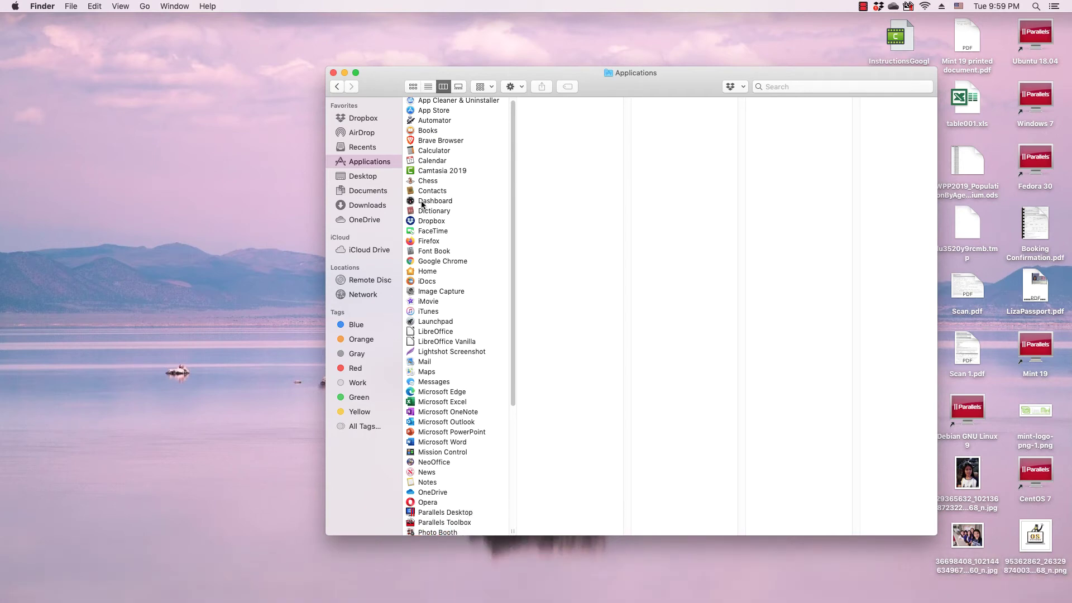
Launch App Store from Finder's Applications folder, showing its Discover page.
double_click(427, 114)
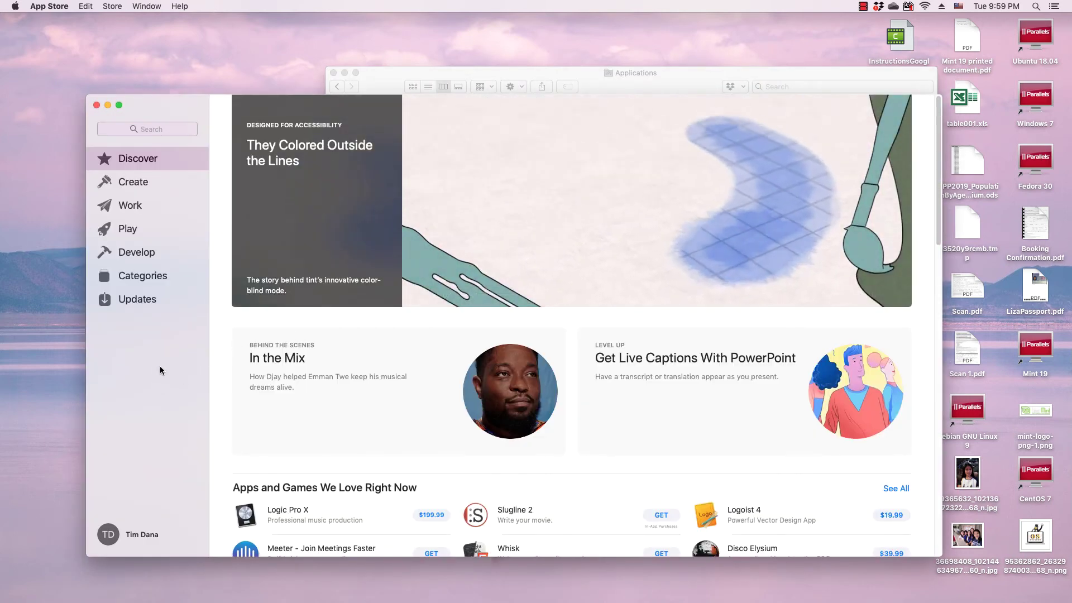
Search the App Store for 'libreoffice'.
click(148, 129)
text(l)
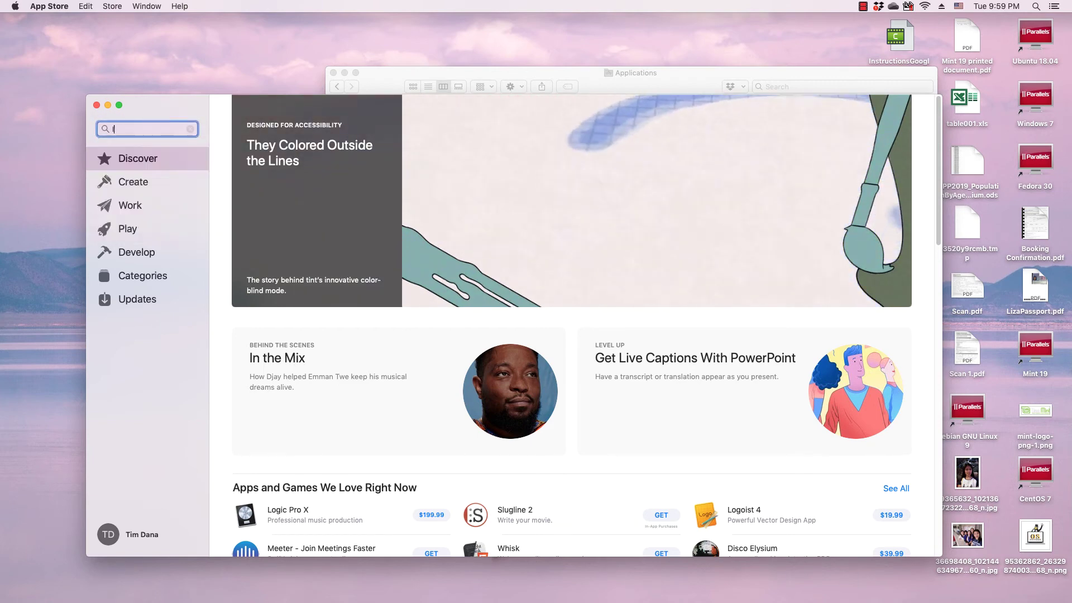
text(ibreo)
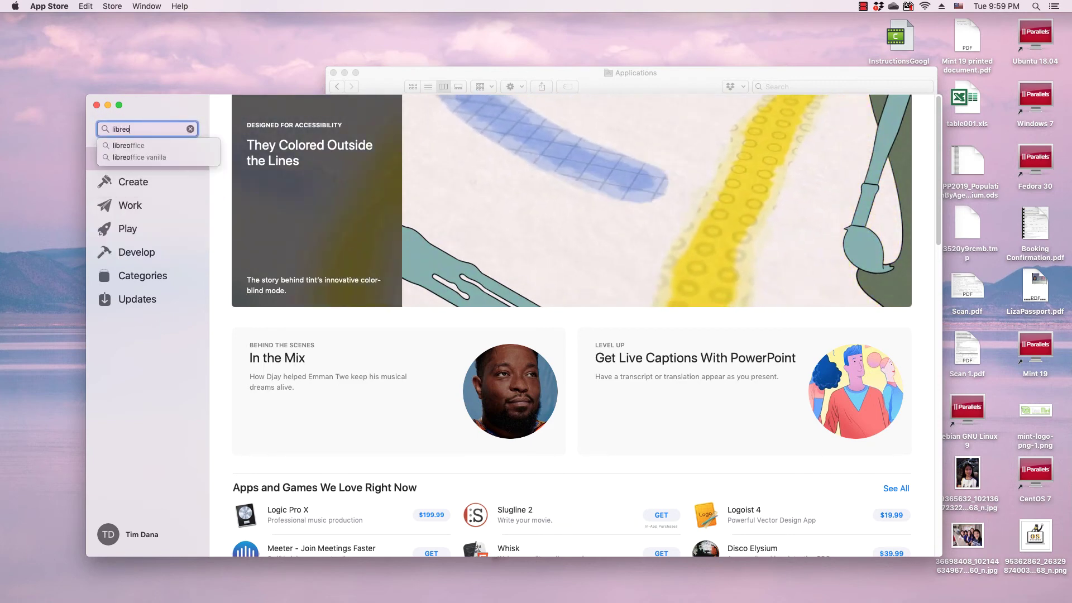
text(ffice)
key(Return)
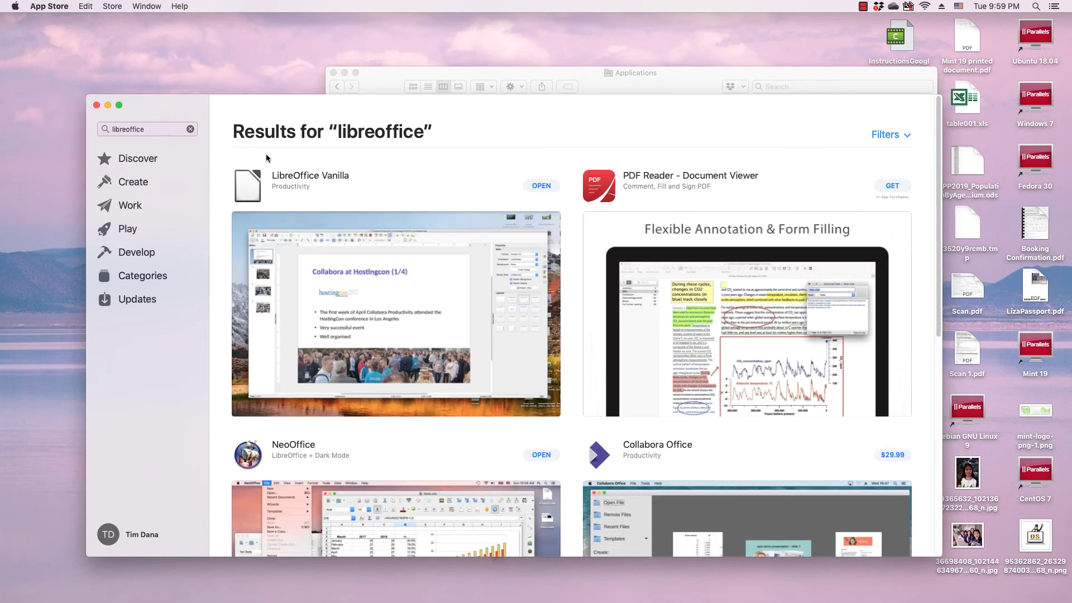
Open the LibreOffice Vanilla result to view its 3.3-rated, version 6.4.4 product page.
click(309, 176)
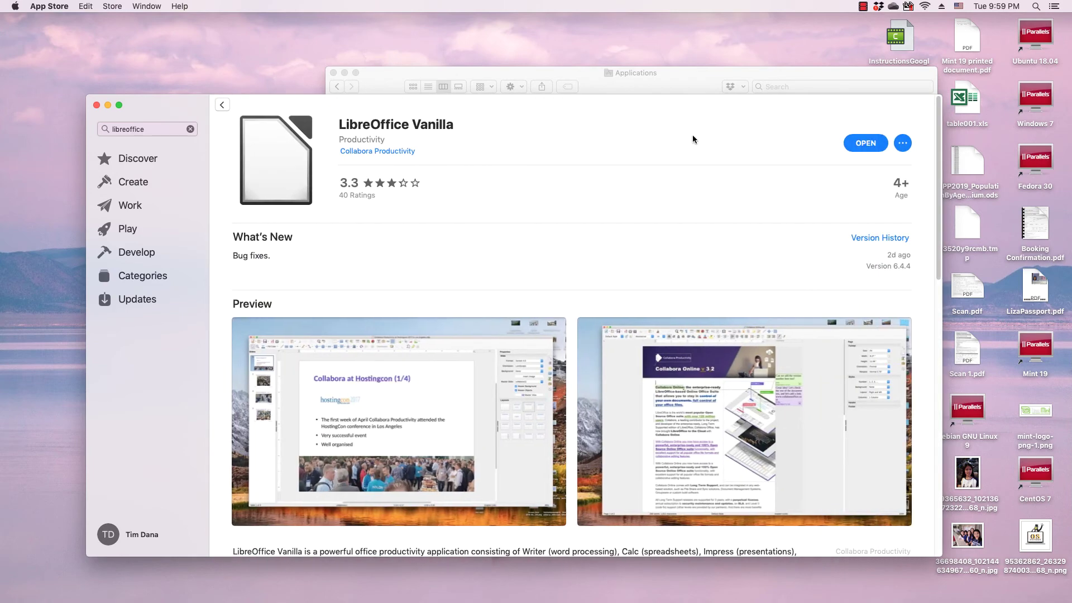